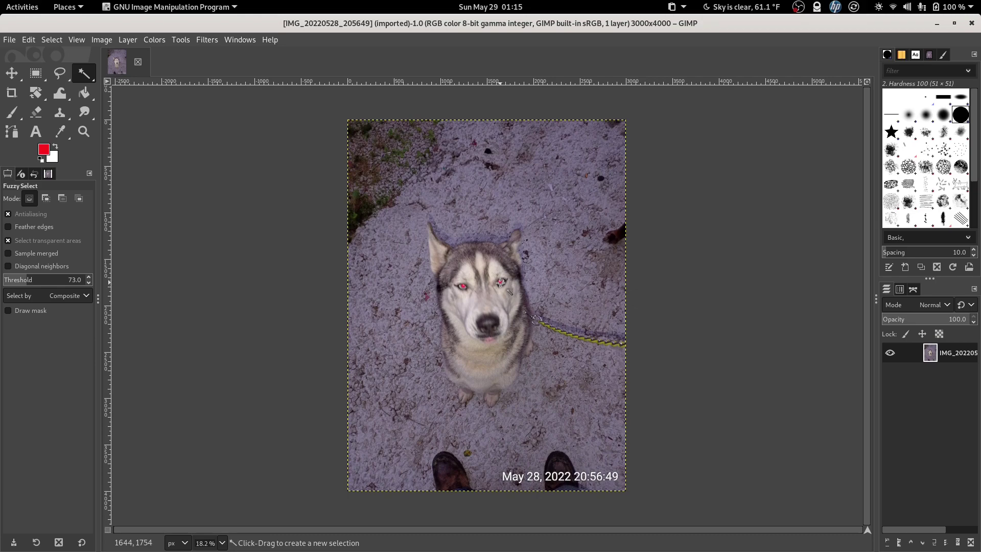
Step: Zoom to 400% and centre the view on the husky's red eye
scroll(500, 283, "up", 9)
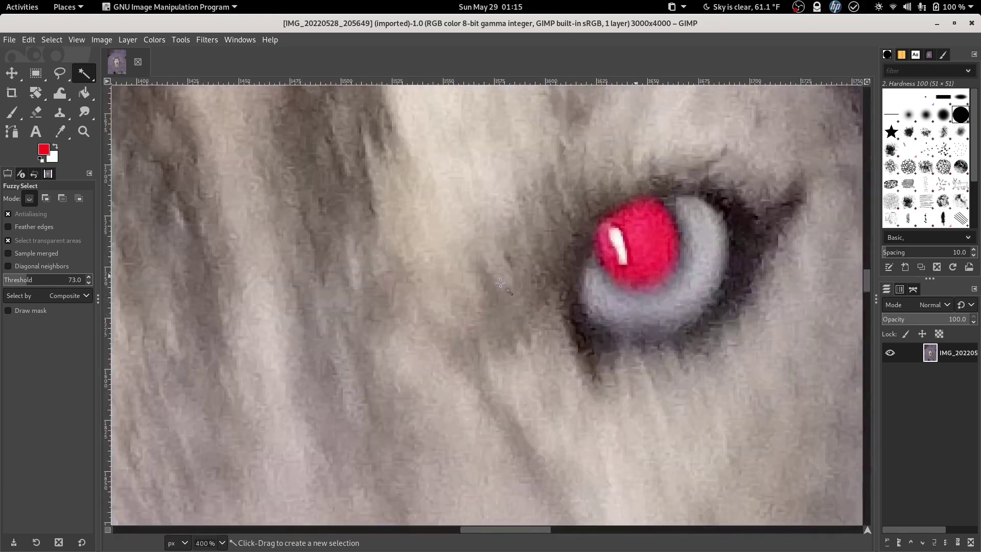
left_click_drag(528, 535, 552, 535)
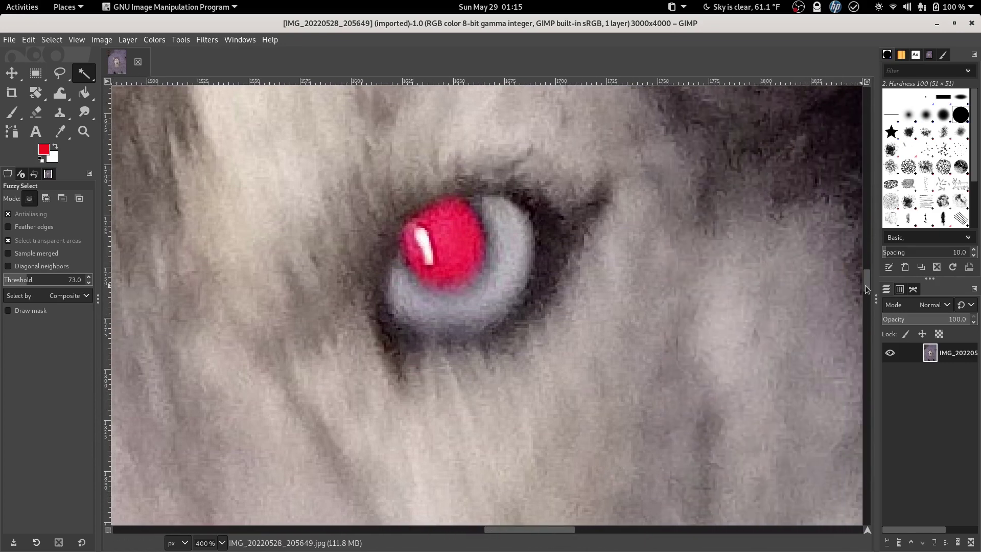
left_click_drag(867, 289, 869, 285)
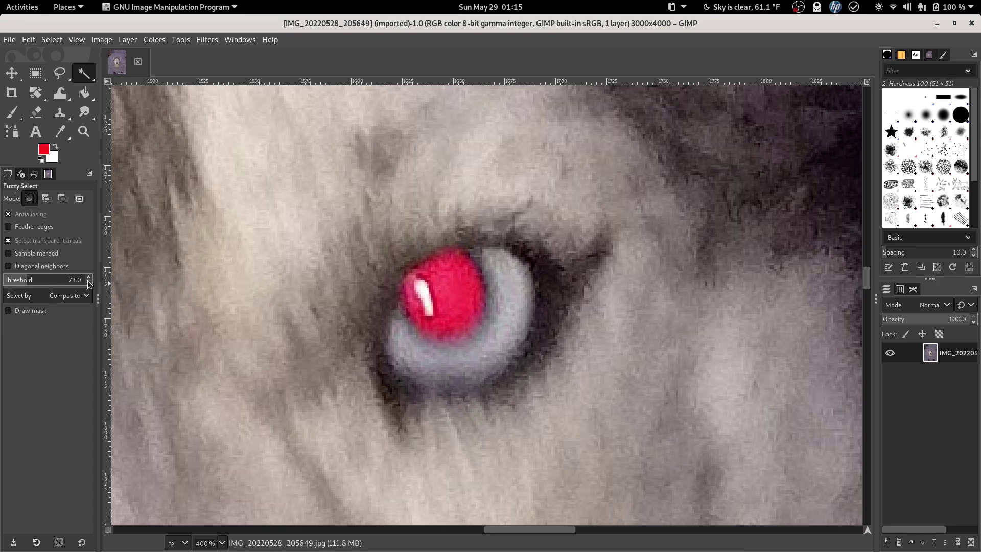
Step: Fuzzy-select the red pupil, then retry with the threshold lowered to 42
scroll(90, 279, "up", 20)
scroll(90, 279, "up", 1)
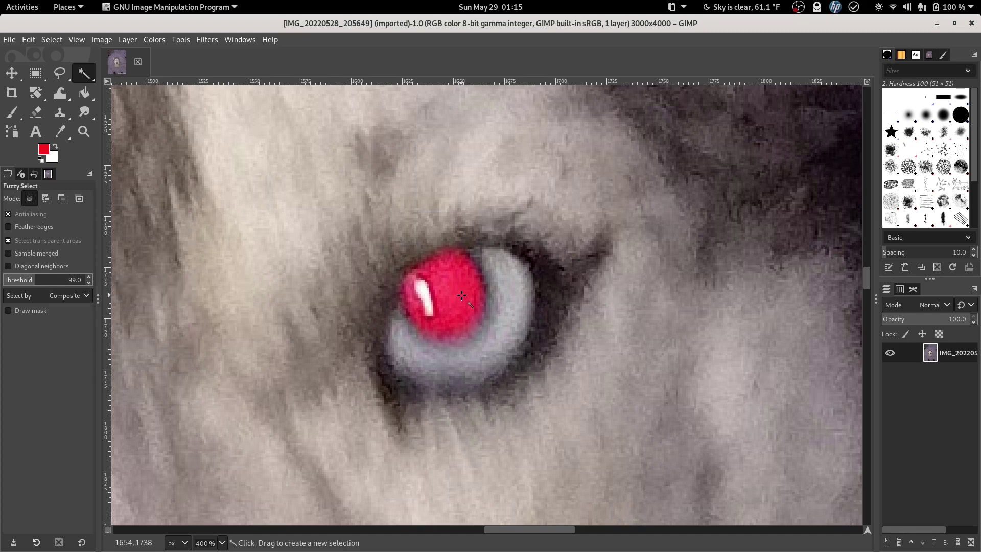
left_click(461, 295)
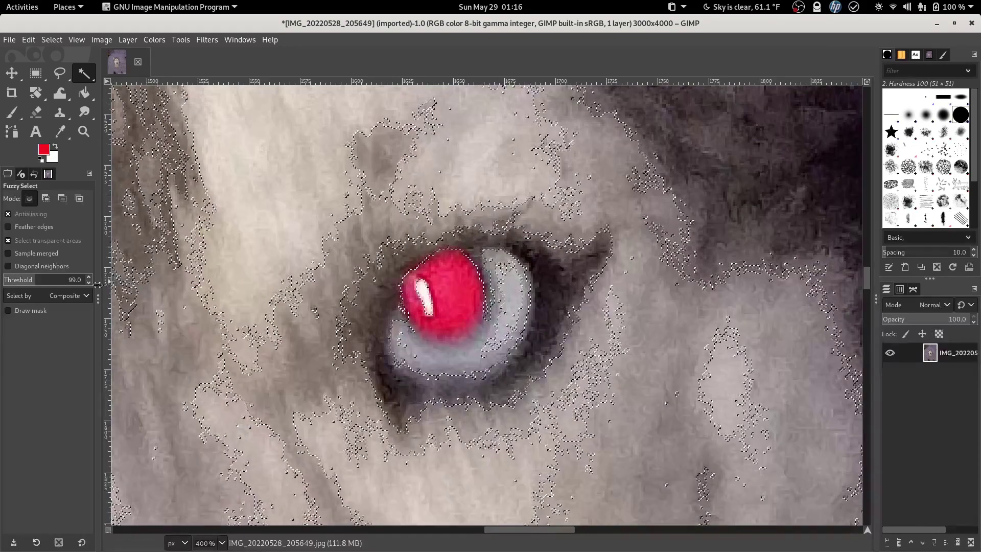
double_click(75, 280)
type("42")
key("Return")
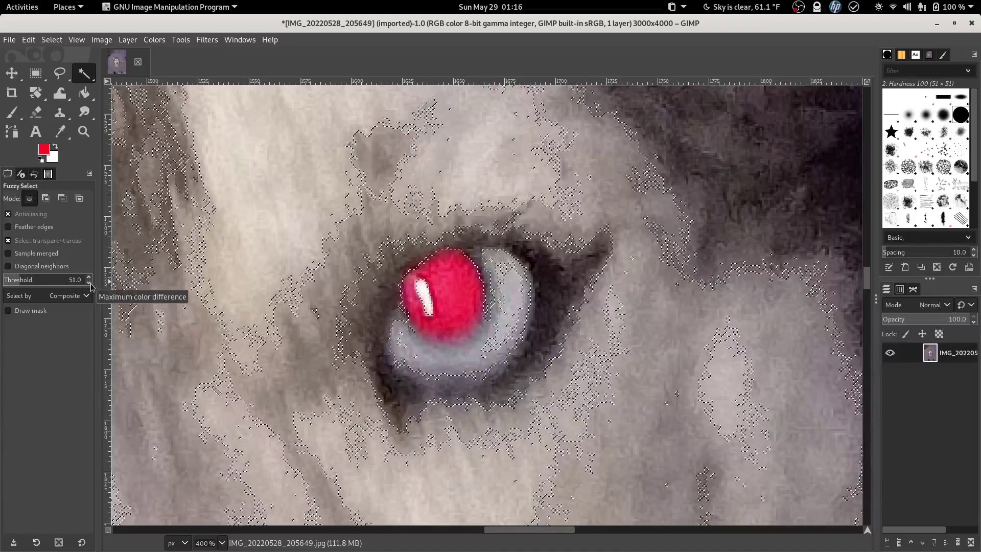
left_click(443, 310)
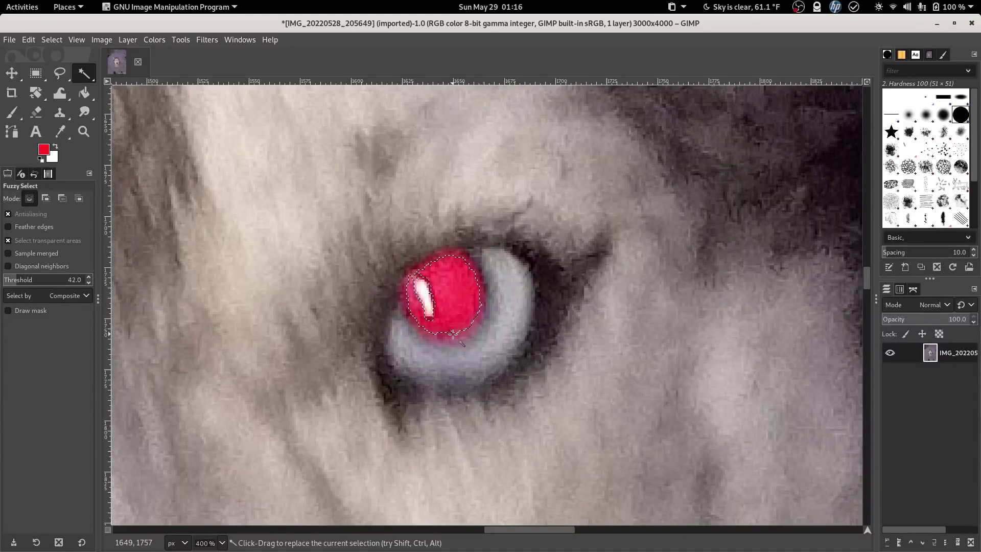
Step: Raise the Fuzzy Select threshold to 74 and reselect the red pupil
scroll(90, 279, "up", 20)
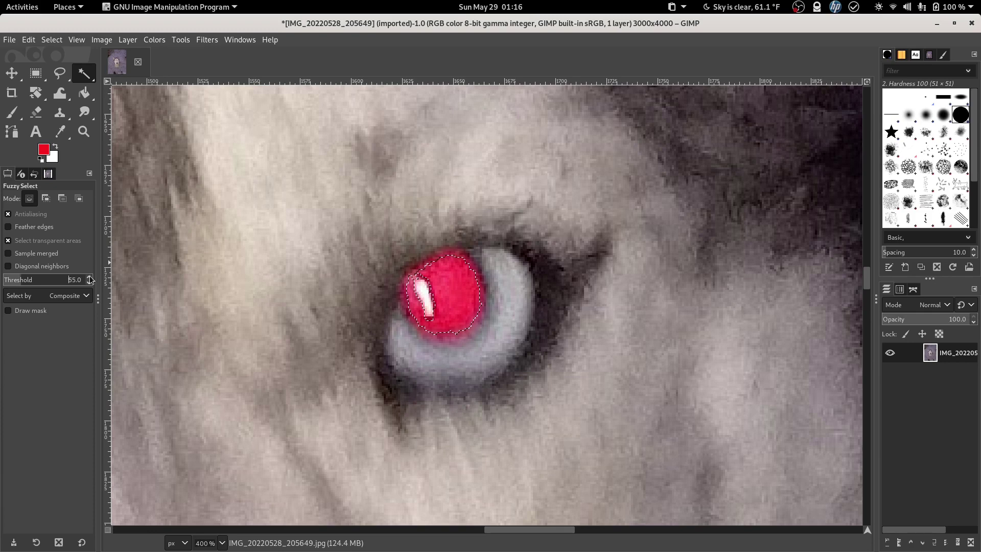
scroll(91, 279, "up", 3)
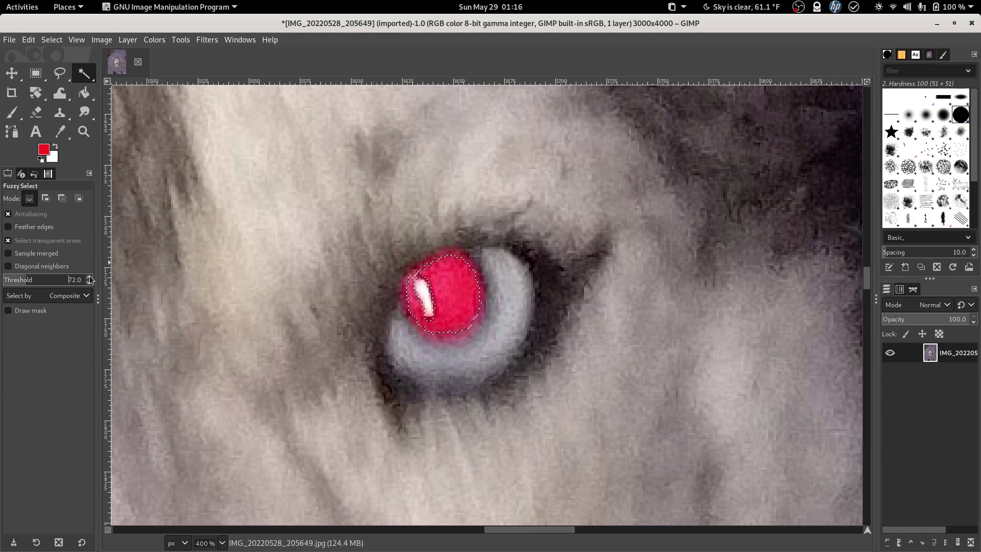
scroll(90, 279, "up", 1)
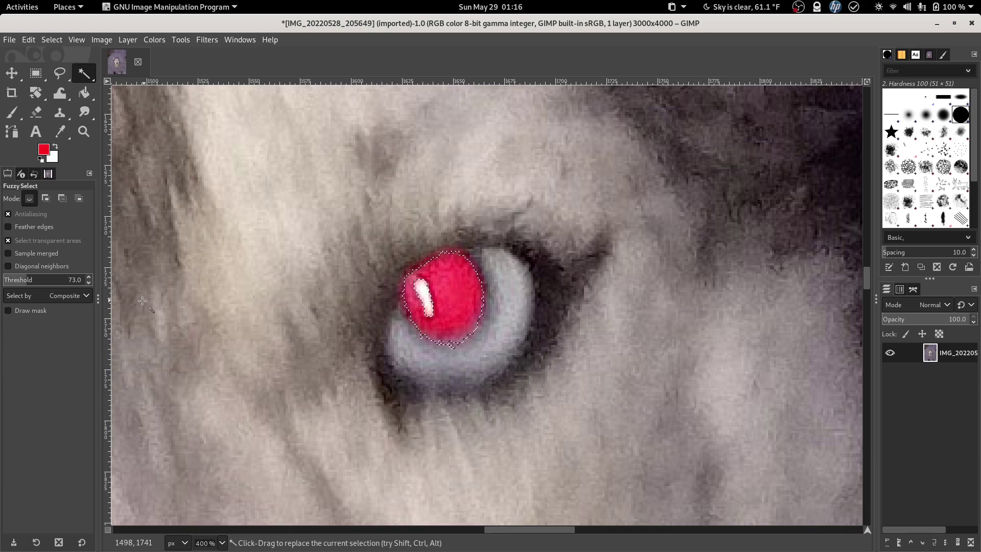
scroll(90, 279, "up", 1)
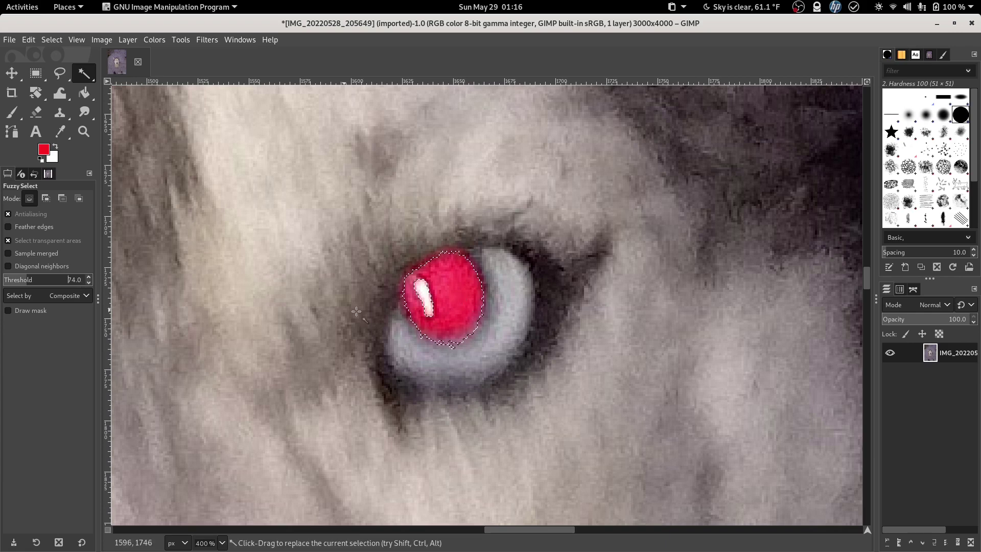
left_click(459, 311)
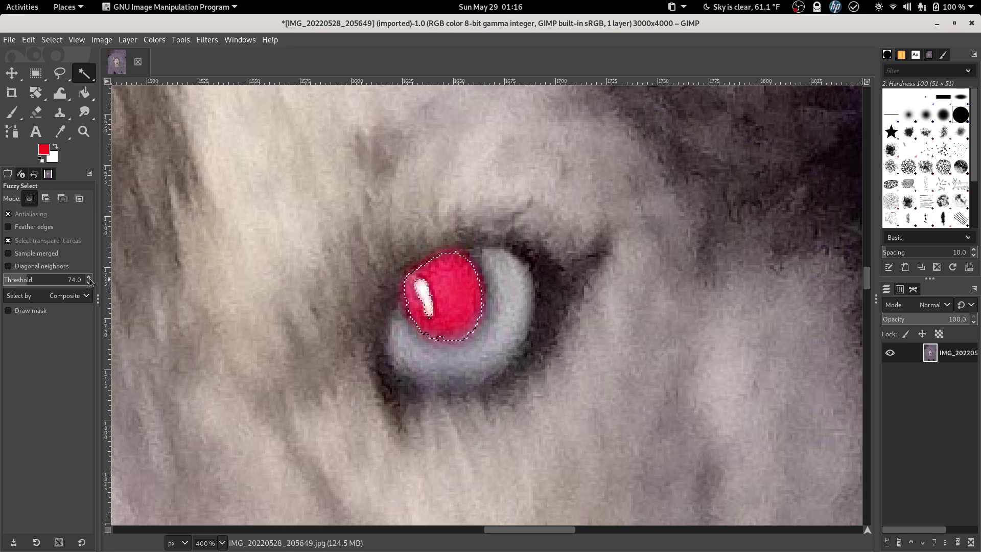
scroll(90, 282, "up", 1)
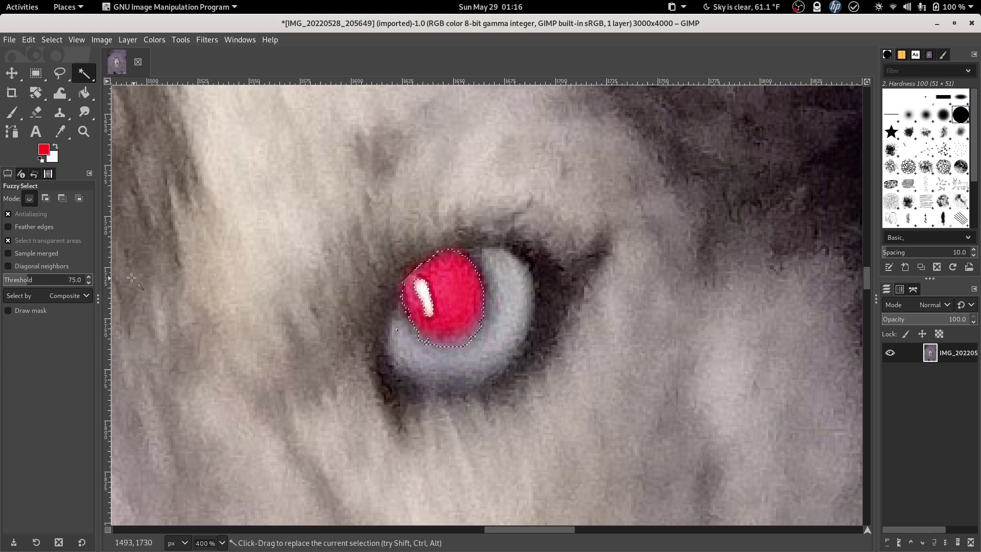
scroll(90, 282, "down", 1)
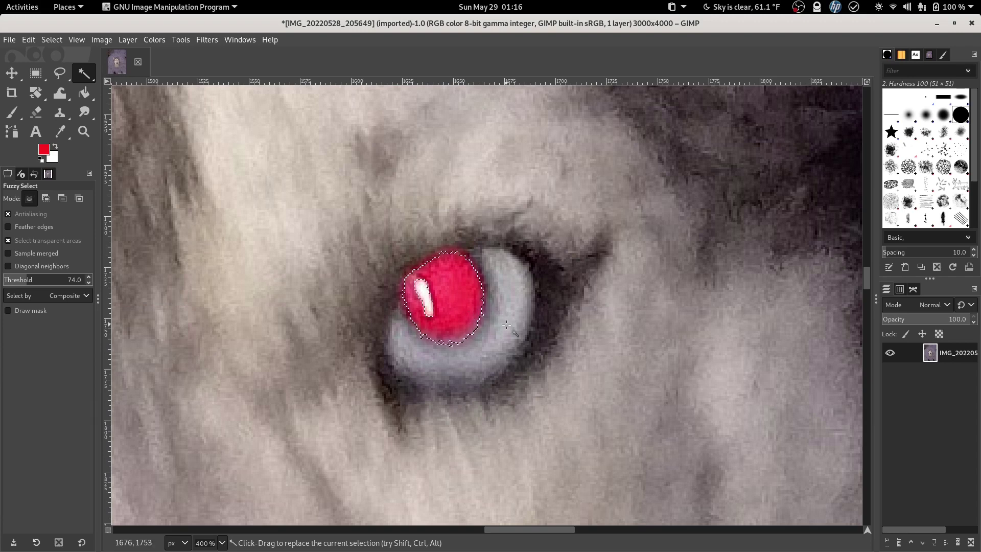
left_click(52, 39)
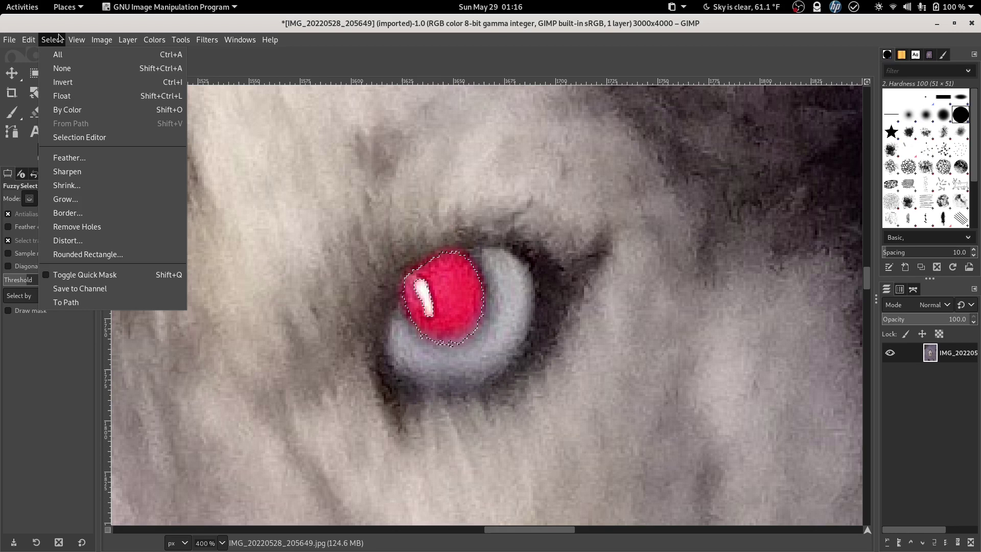
Step: Grow the pupil selection by 1 px with Select > Grow
left_click(92, 197)
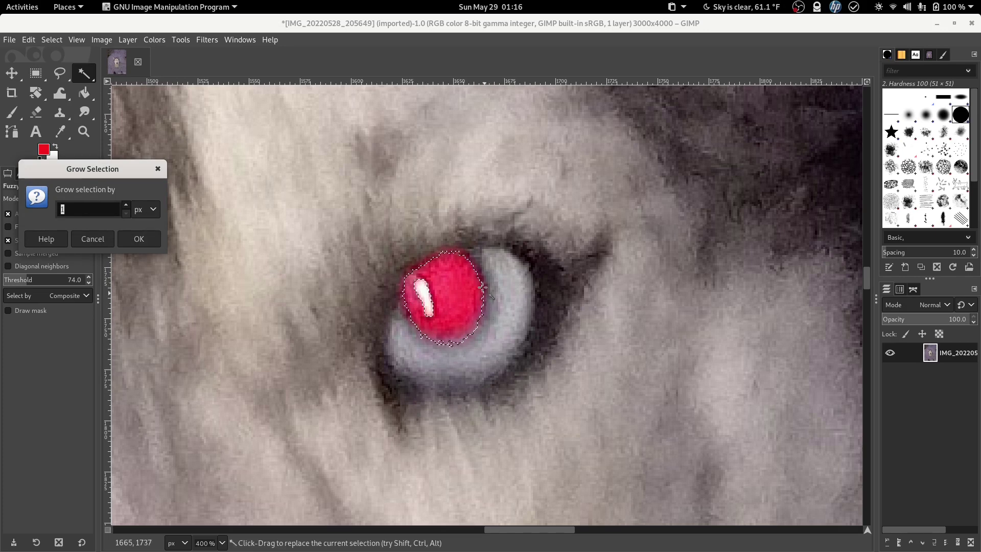
type("1")
left_click(152, 238)
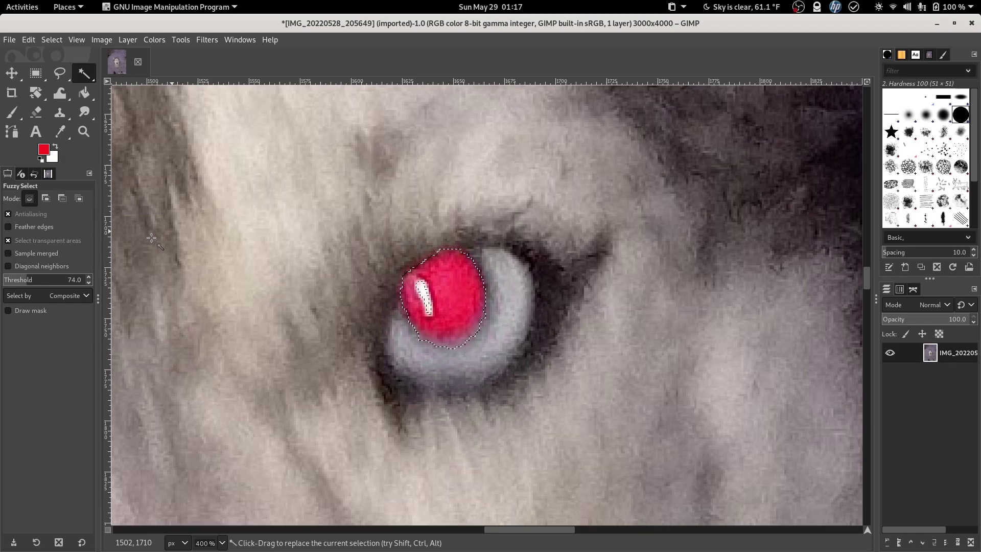
Step: Desaturate the selected pupil, comparing Lightness, Average and Value before applying Luma mode
left_click(158, 39)
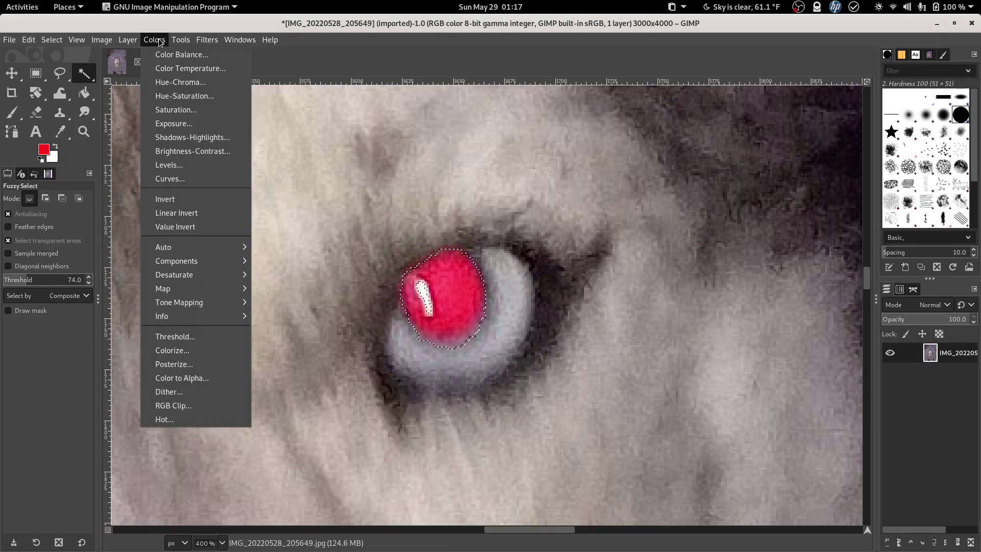
mouse_move(203, 276)
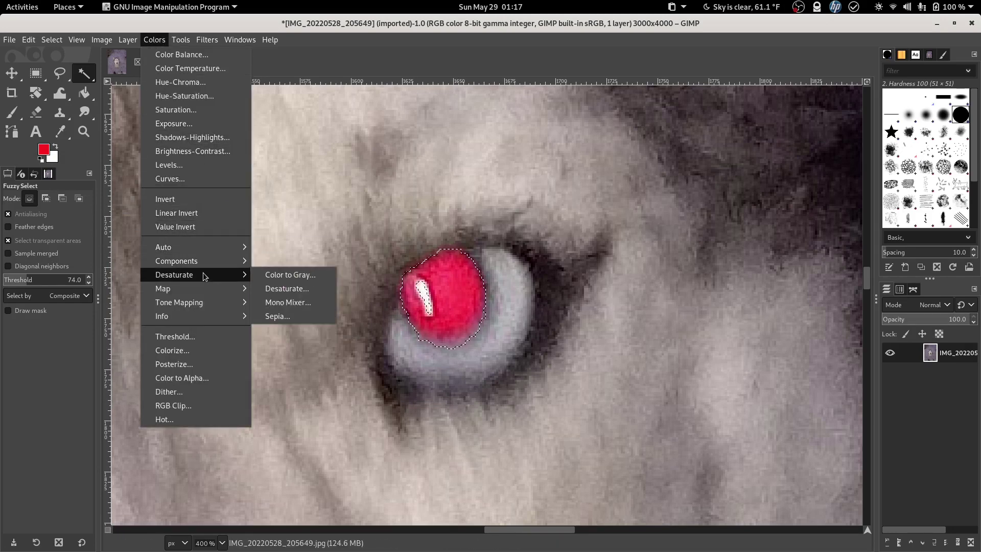
left_click(289, 288)
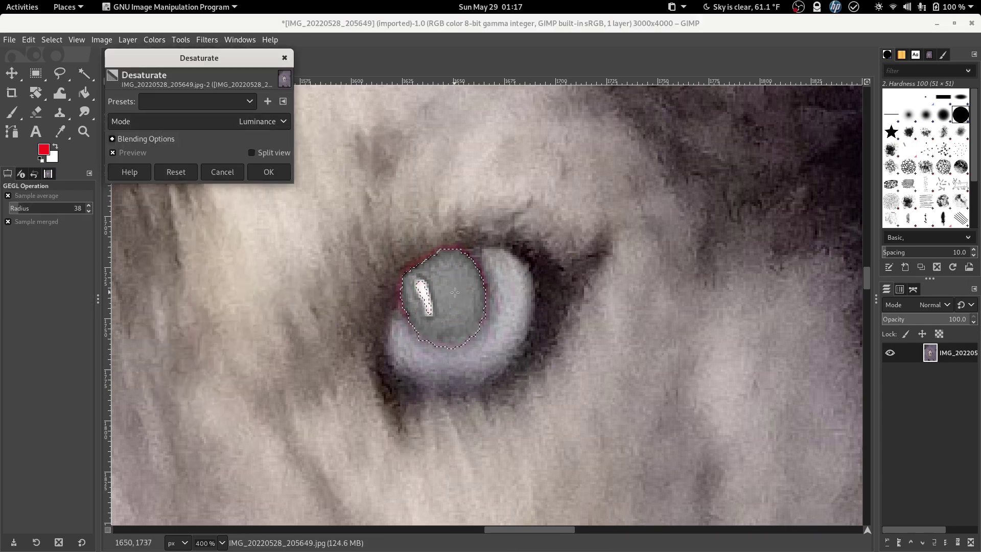
left_click(274, 121)
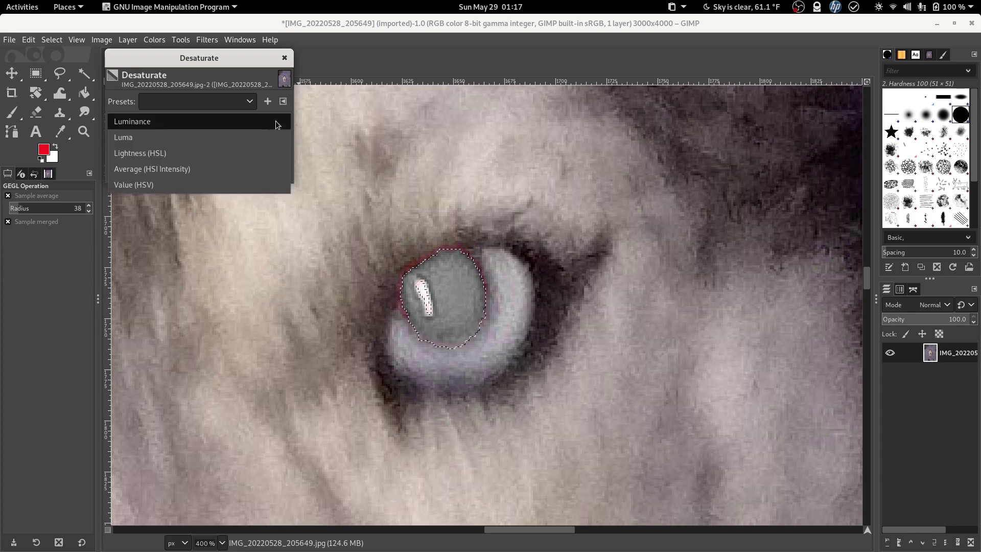
left_click(220, 135)
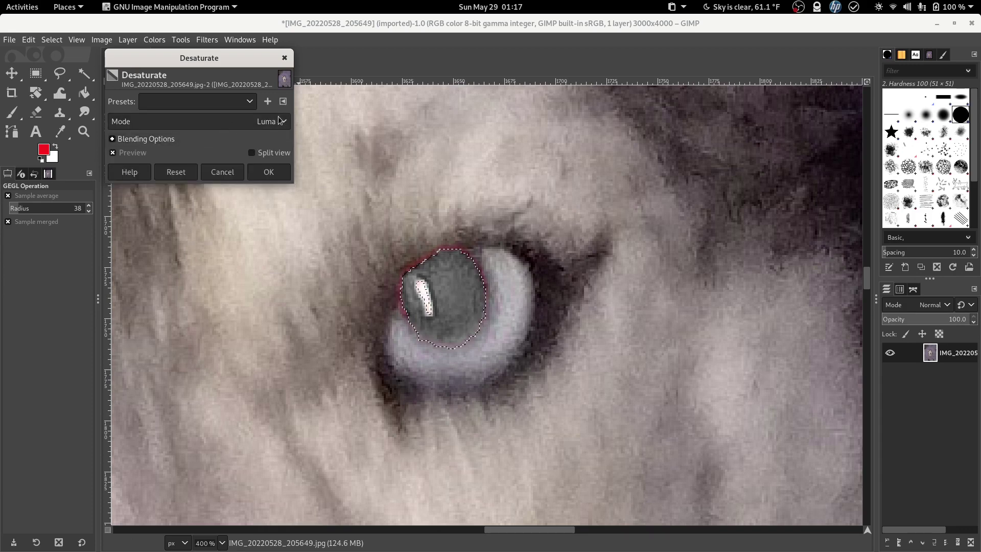
left_click(280, 120)
left_click(240, 140)
left_click(262, 121)
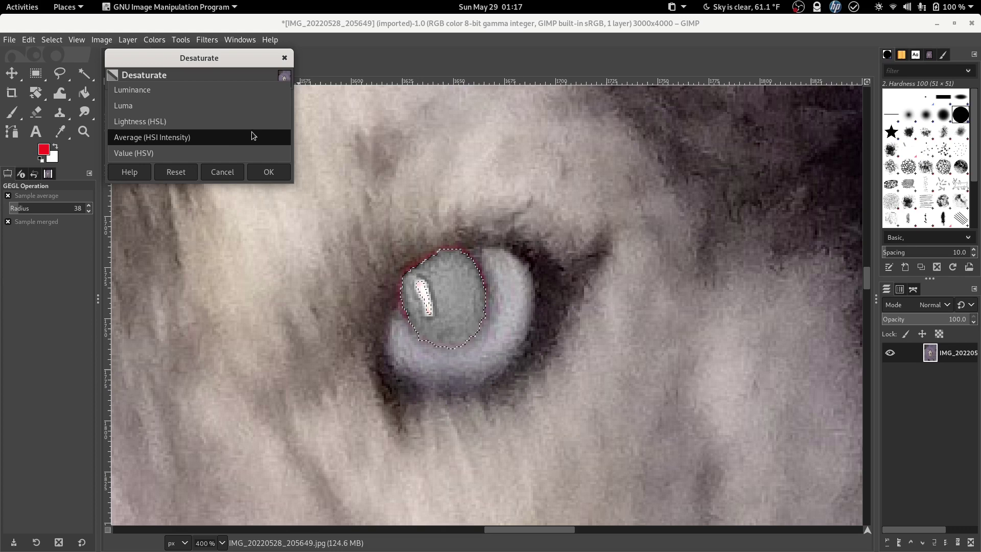
left_click(238, 141)
left_click(277, 123)
left_click(238, 133)
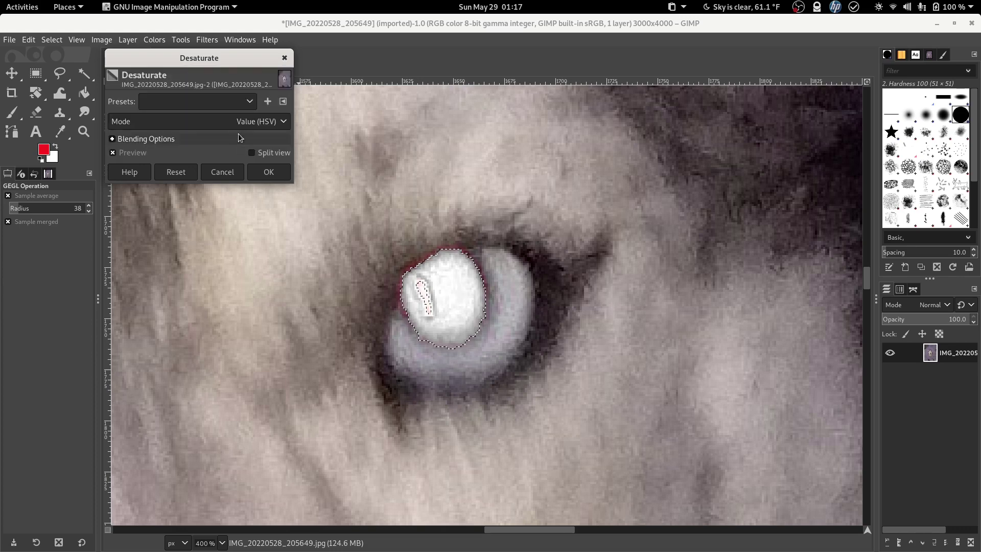
left_click(262, 121)
left_click(201, 76)
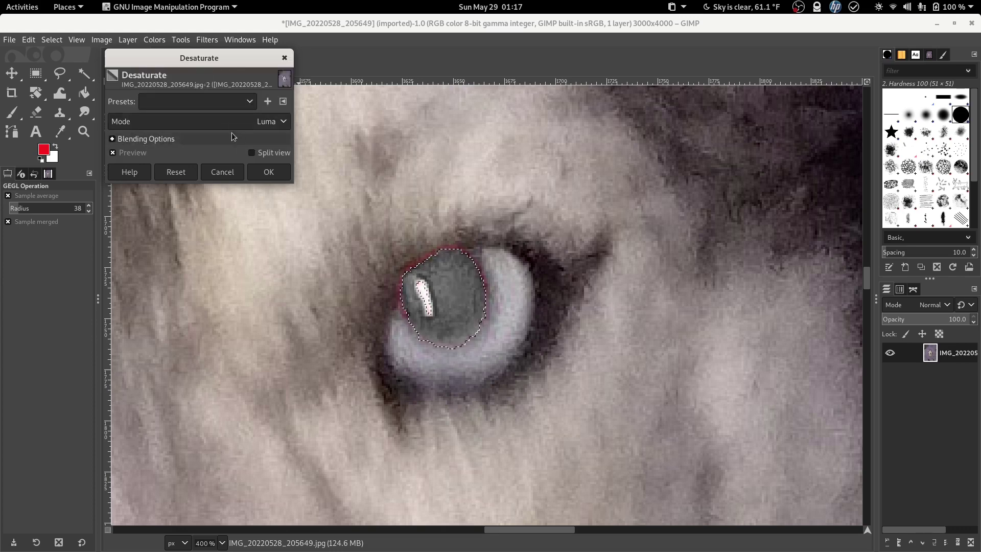
left_click(266, 172)
Step: Apply a Curves adjustment pulling the midpoint from 144 down to 98 on the pupil
left_click(157, 41)
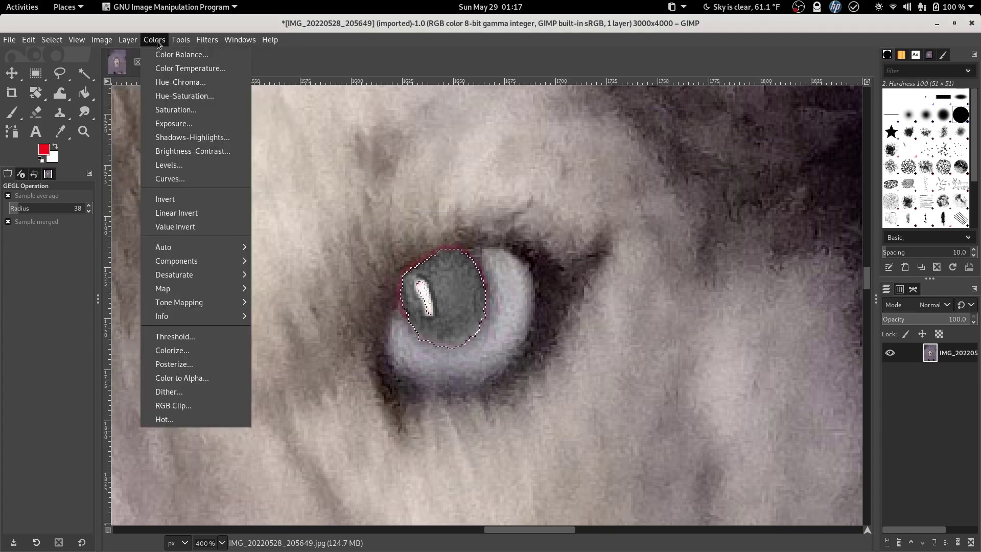
left_click(178, 181)
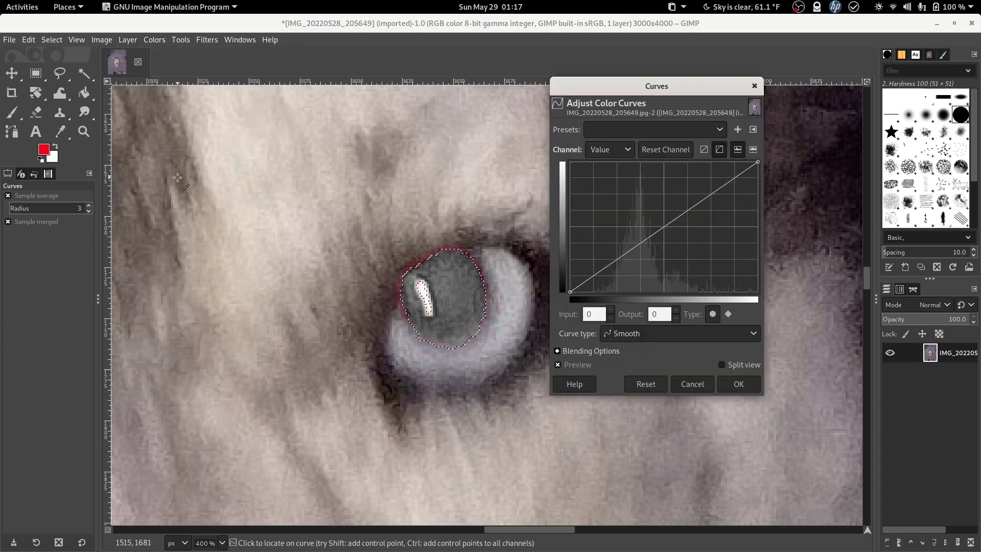
left_click(663, 227)
left_click_drag(663, 227, 676, 242)
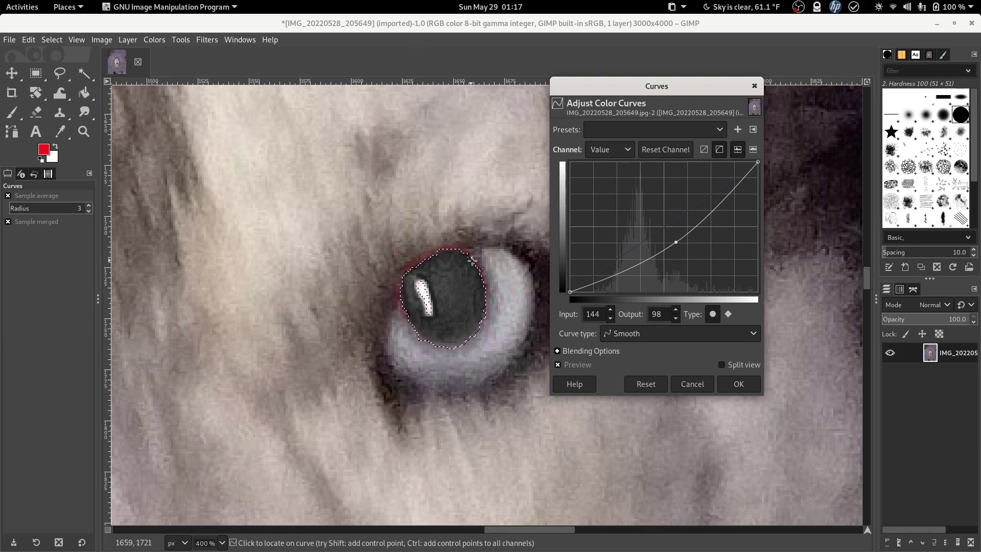
left_click(470, 49)
key("minus")
key("minus")
key("minus")
key("minus")
key("minus")
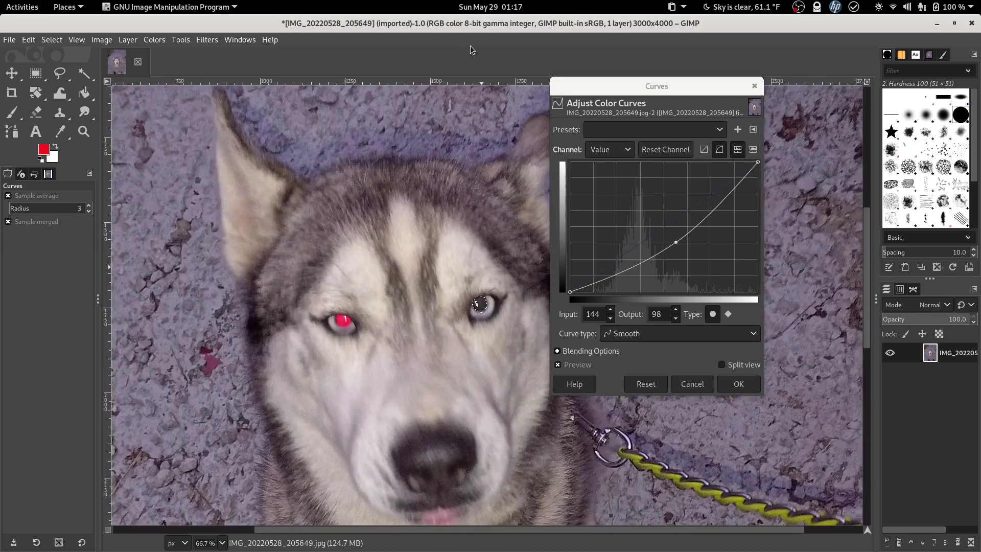
key("plus")
key("plus")
key("plus")
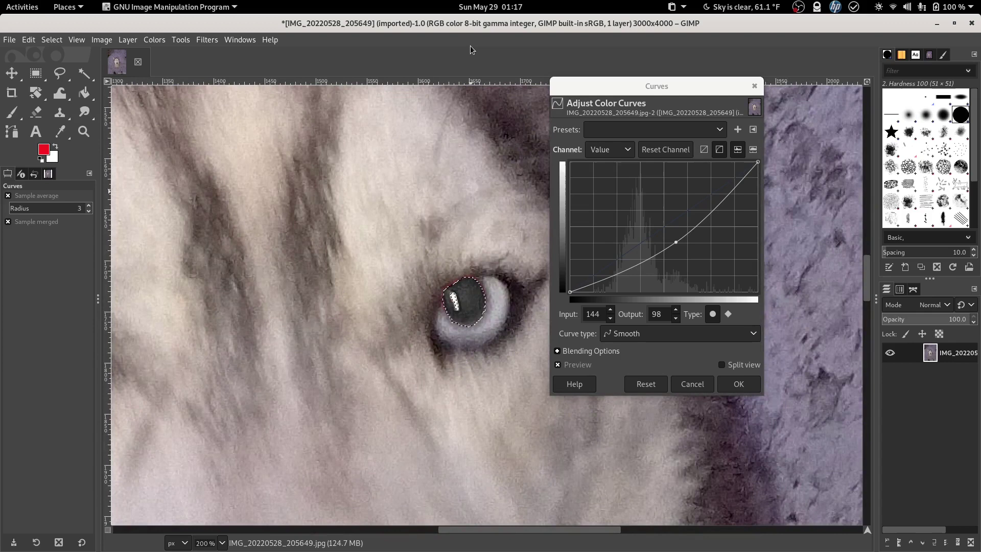
key("minus")
key("minus")
key("minus")
key("minus")
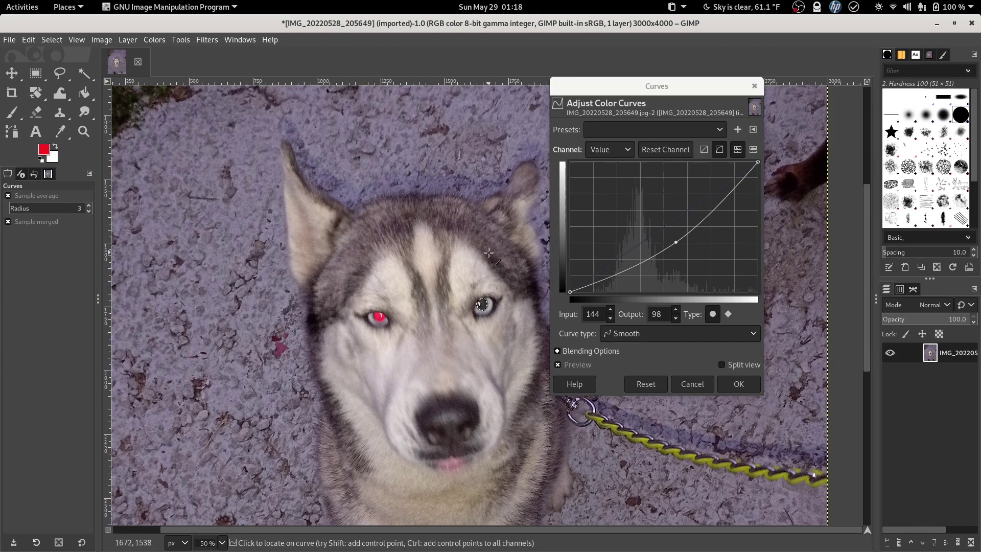
scroll(489, 252, "up", 2)
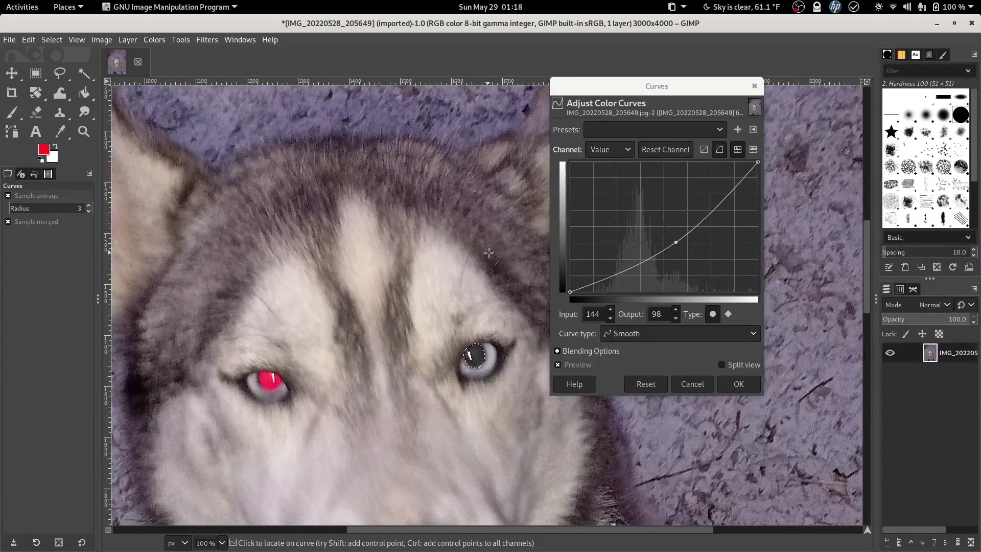
left_click(733, 386)
Step: Clear the selection and bring the left eye into view
key("shift+ctrl+a")
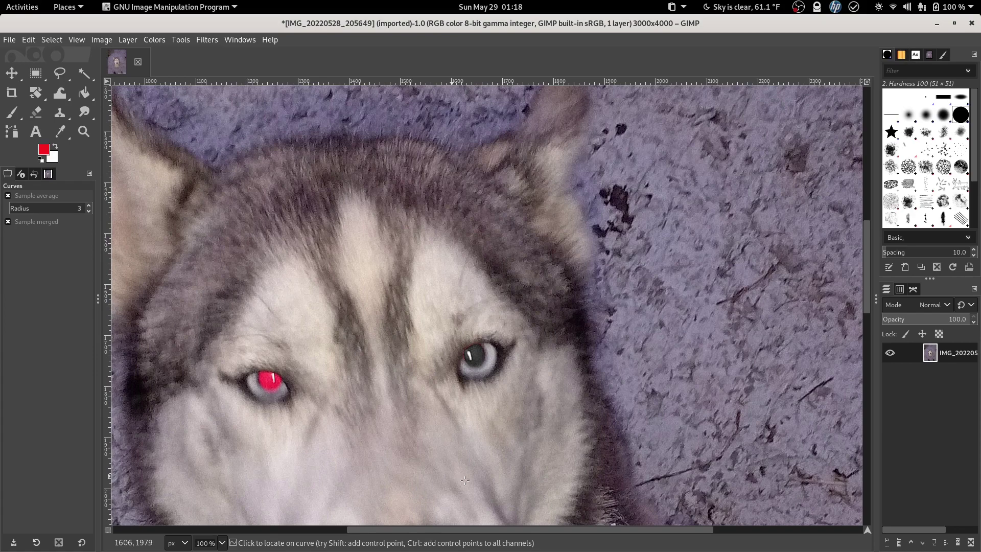
left_click_drag(695, 533, 578, 533)
scroll(512, 325, "down", 3)
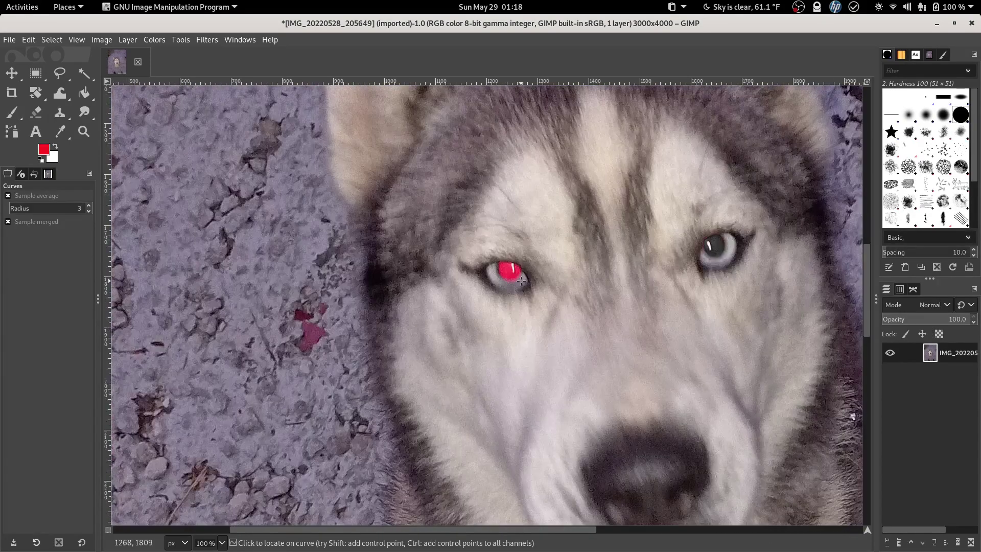
scroll(509, 270, "up", 5)
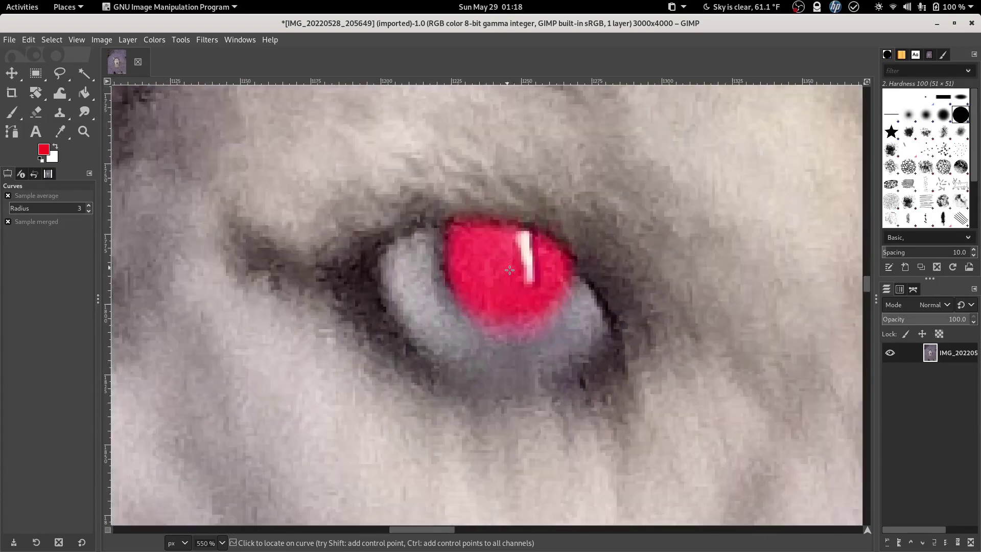
Step: Fuzzy-select the left eye's red pupil with the threshold raised to 76
left_click(84, 73)
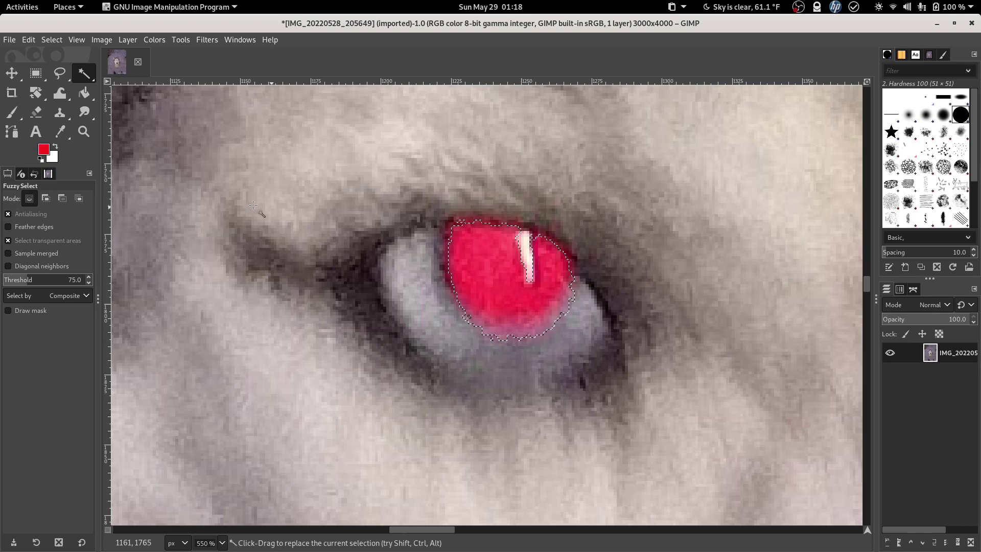
left_click(89, 277)
left_click(472, 264)
left_click(489, 285)
left_click(466, 244)
Step: Grow the left pupil selection by 1 px
key("shift+ctrl+f")
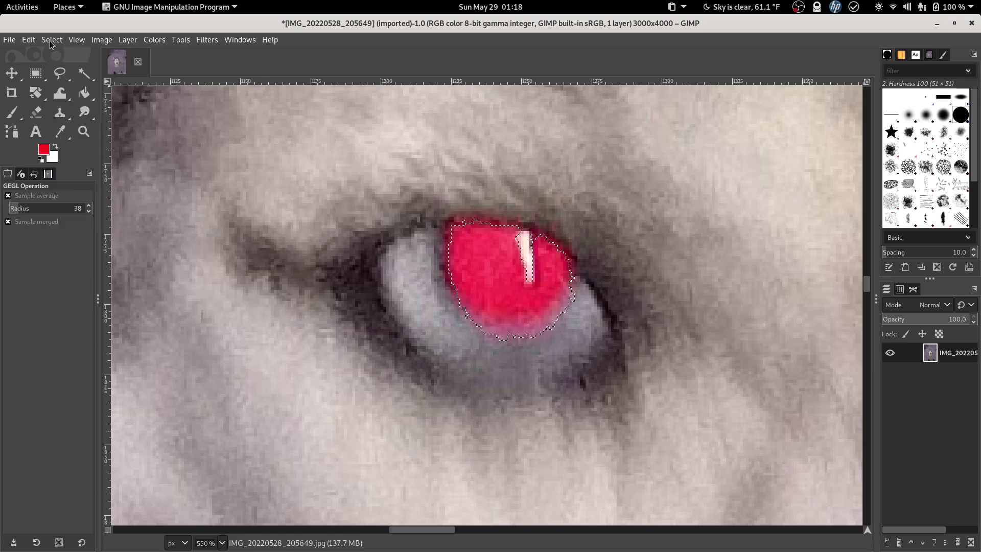
left_click(50, 41)
left_click(100, 198)
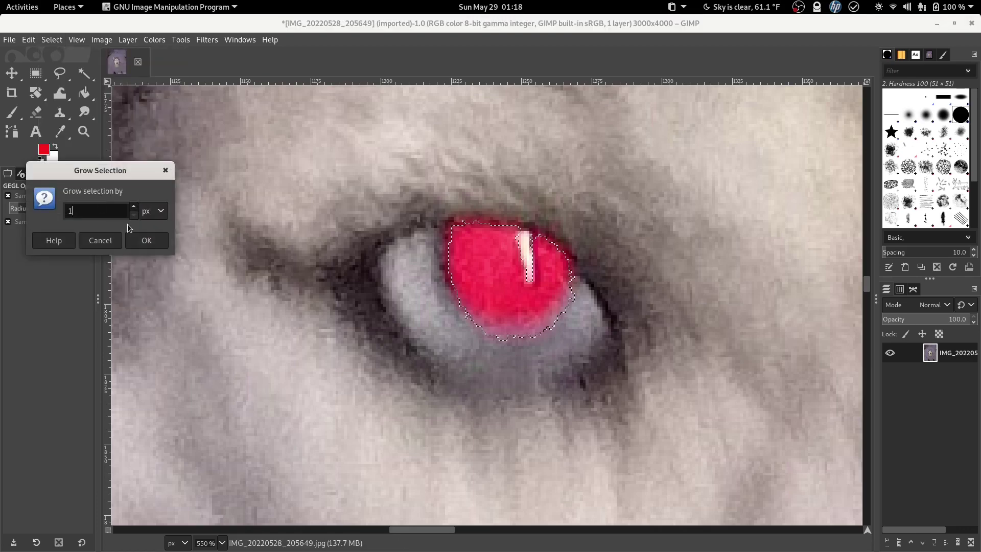
left_click(143, 240)
Step: Desaturate the left pupil using Average (HSI Intensity) mode after previewing the other modes
left_click(164, 44)
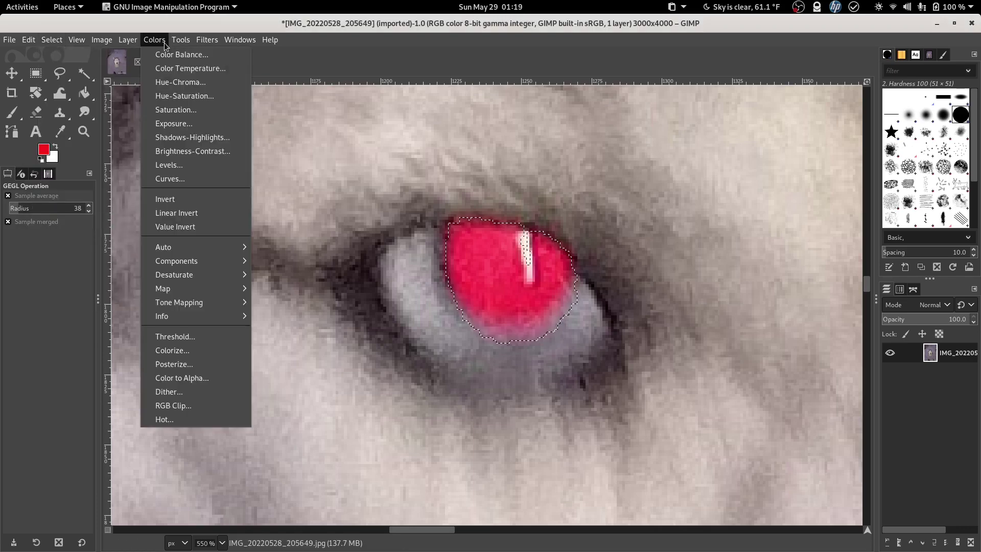
mouse_move(240, 274)
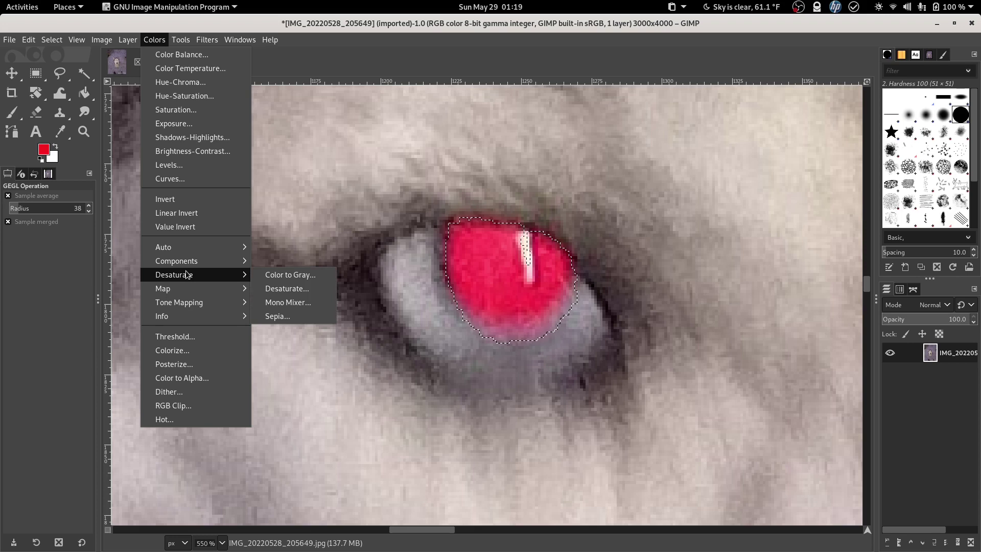
left_click(273, 288)
left_click(261, 121)
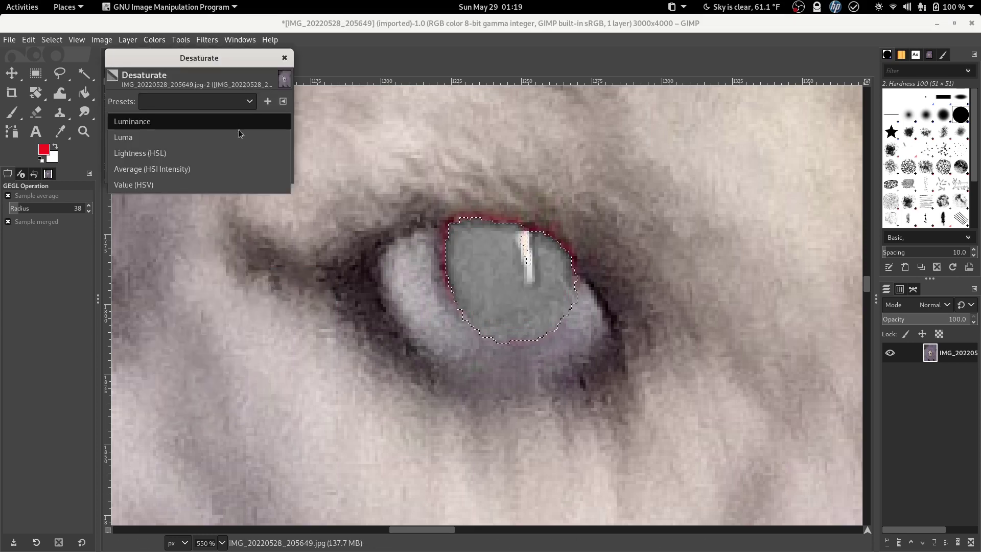
left_click(237, 136)
left_click(232, 123)
left_click(228, 137)
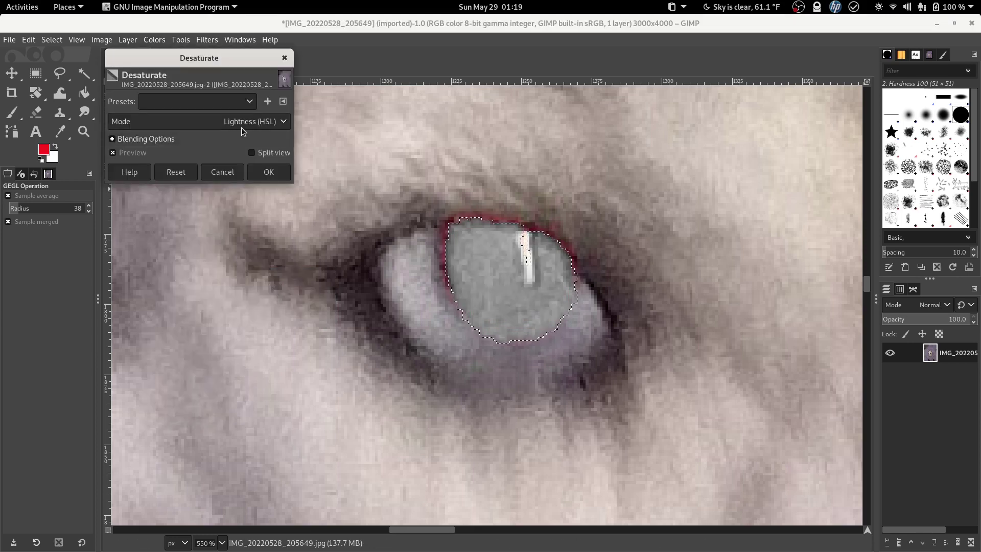
left_click(240, 123)
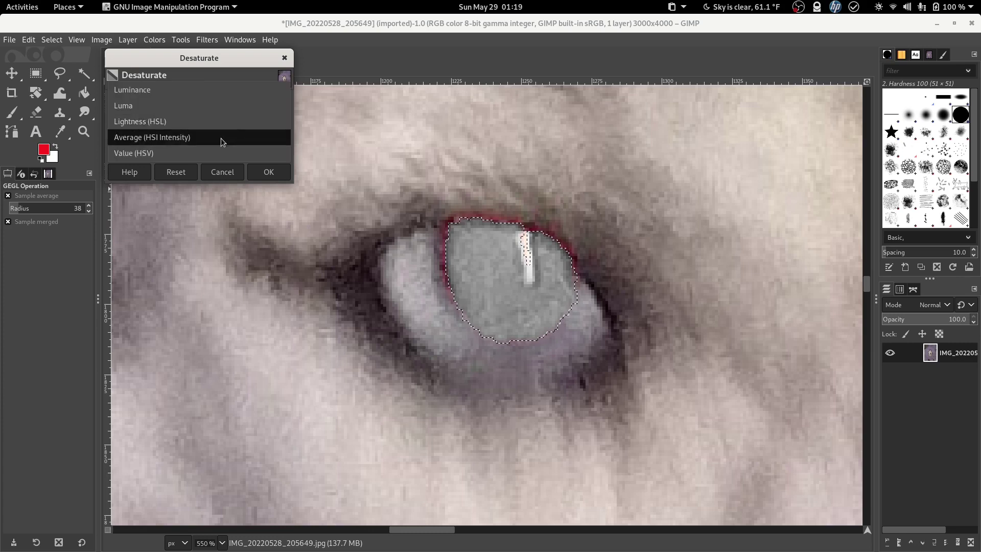
left_click(221, 138)
left_click(262, 124)
left_click(221, 138)
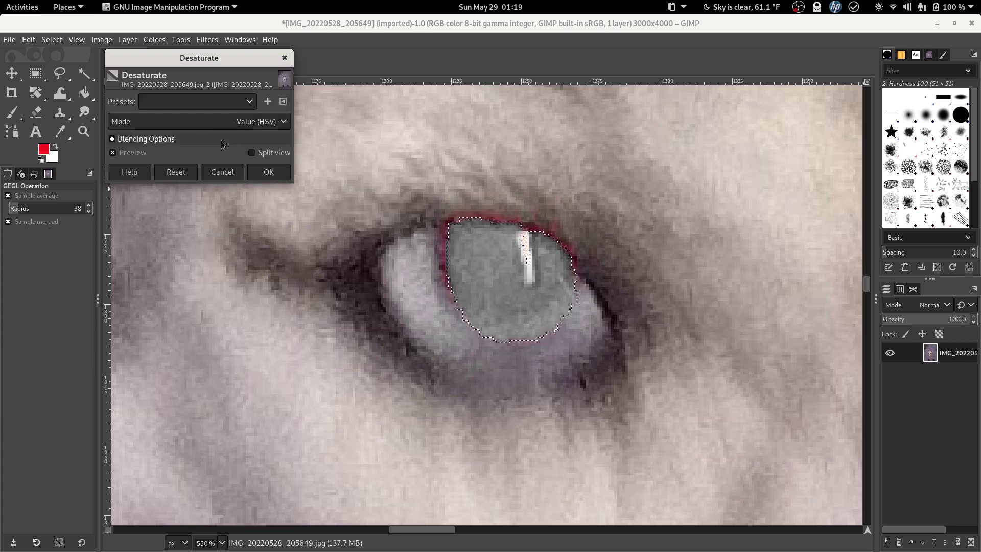
left_click(250, 127)
left_click(200, 108)
left_click(264, 173)
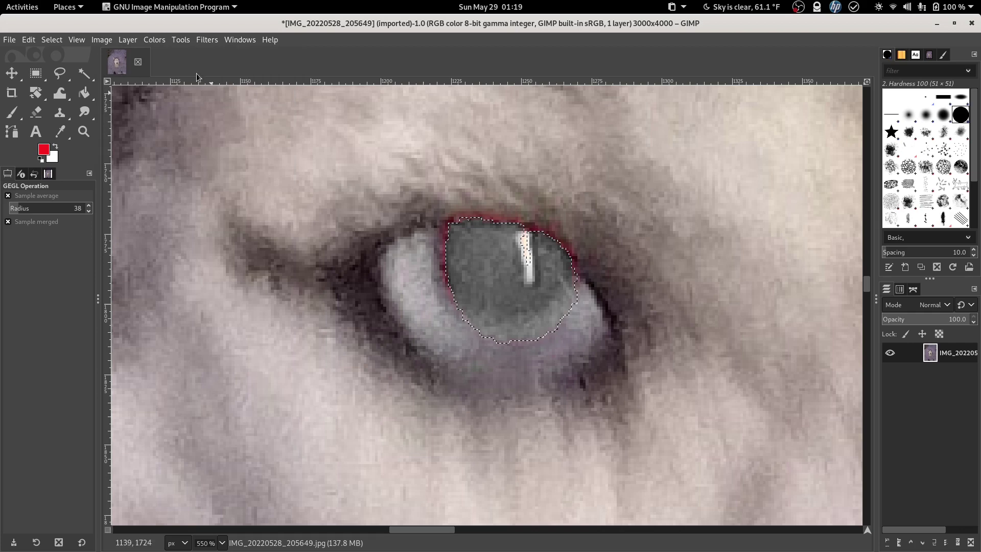
Step: Open Curves beside the eyes and drag the midpoint down to input 156, output 98
left_click_drag(411, 530, 442, 528)
scroll(596, 362, "down", 2)
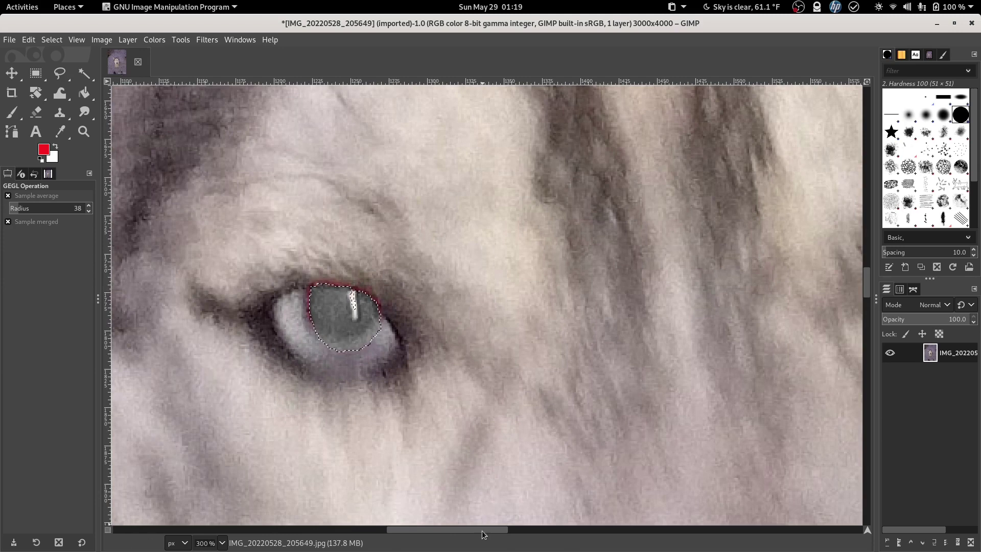
left_click_drag(483, 530, 509, 528)
left_click(166, 39)
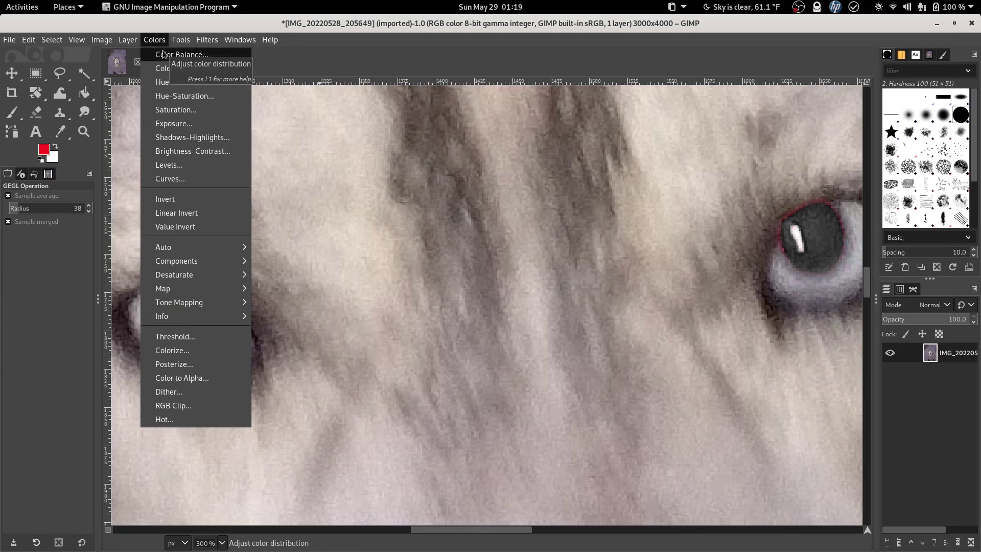
left_click(195, 179)
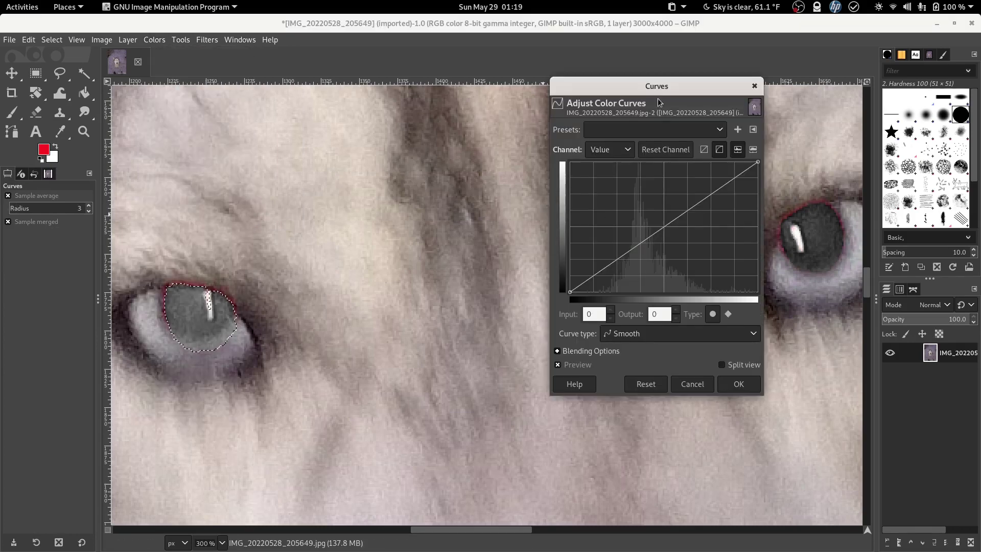
left_click_drag(657, 85, 479, 77)
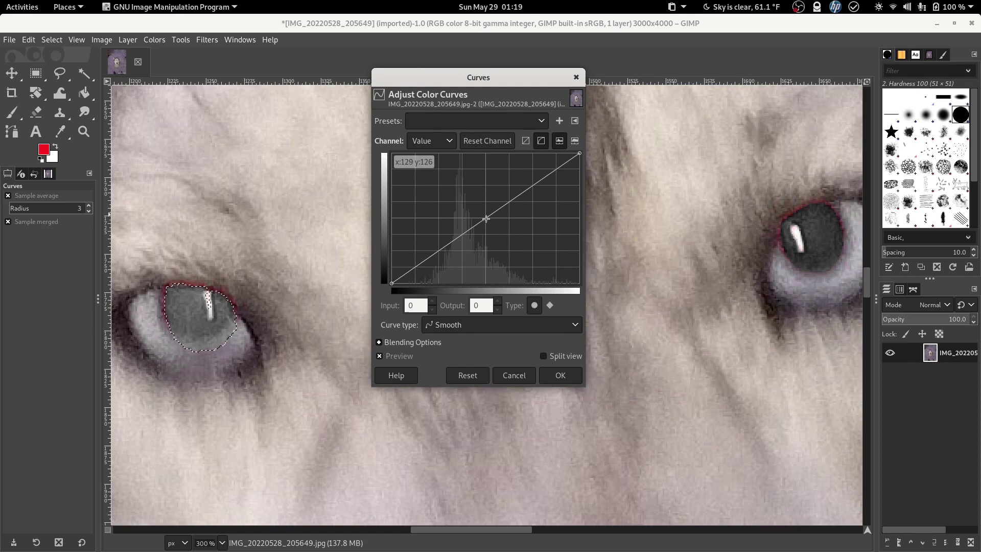
left_click_drag(486, 219, 506, 233)
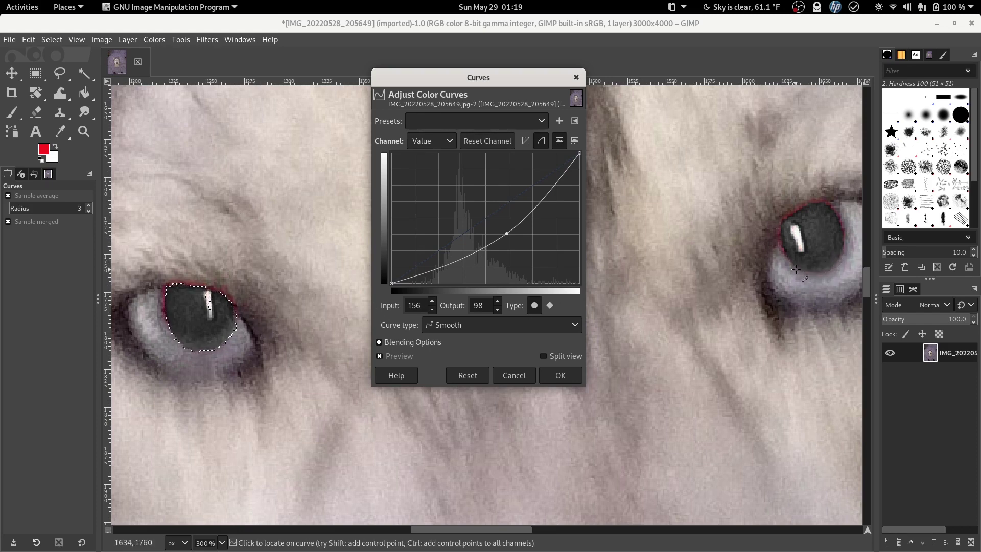
Step: Apply the 156 → 98 curve, deselect all, and zoom out to the whole photo
left_click(560, 376)
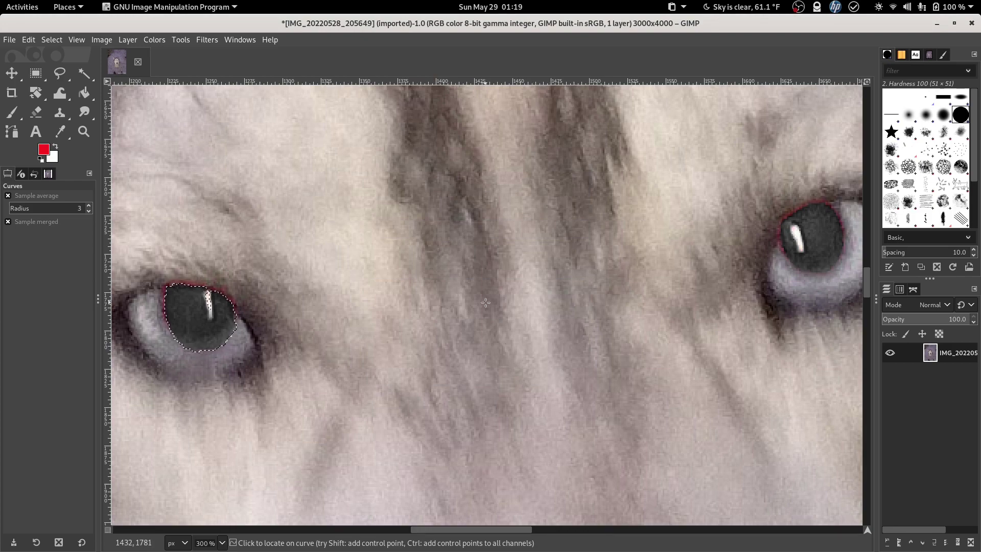
key("shift+ctrl+a")
scroll(485, 303, "down", 5)
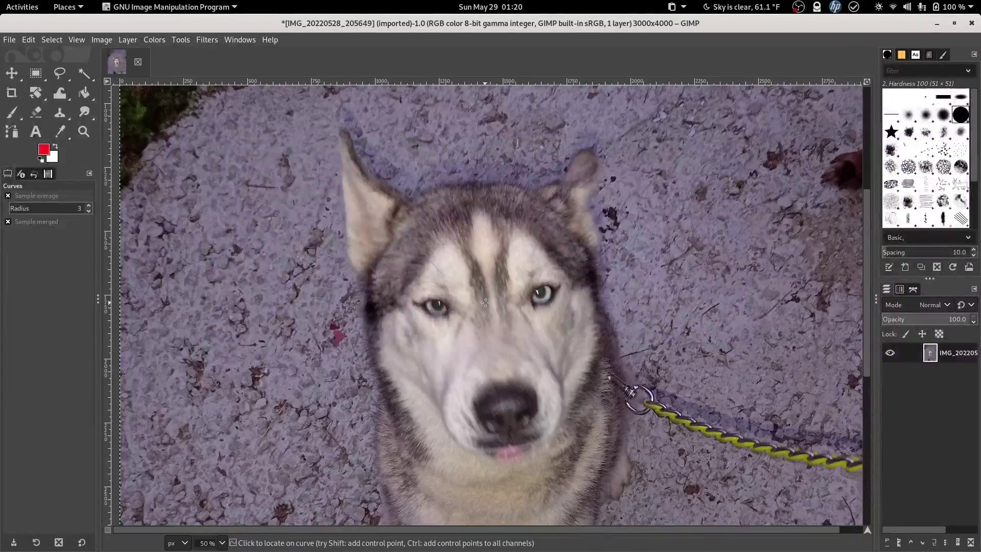
scroll(486, 302, "down", 1)
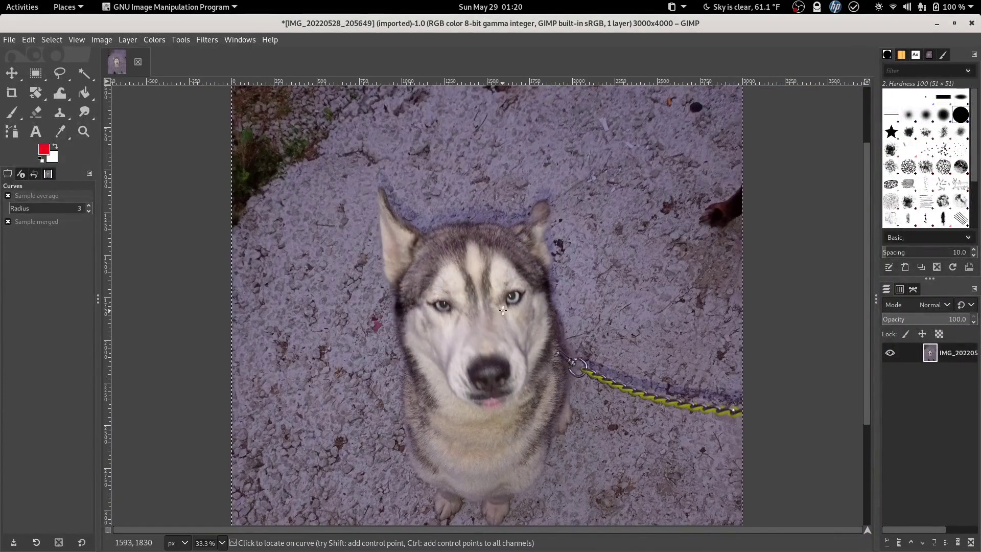